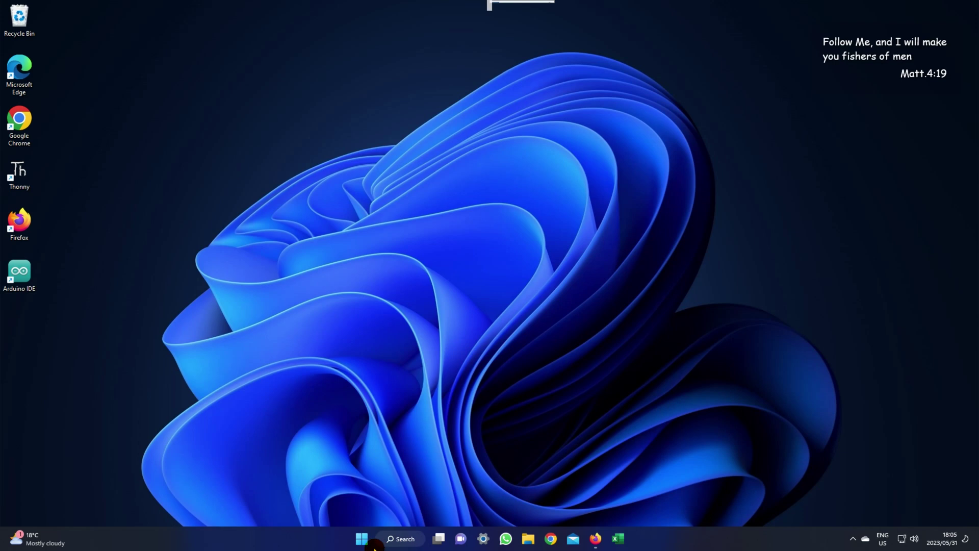
Step: Open the Windows power user menu from the Start button to reach Device Manager
{"action": "right_click", "coordinate": [366, 541]}
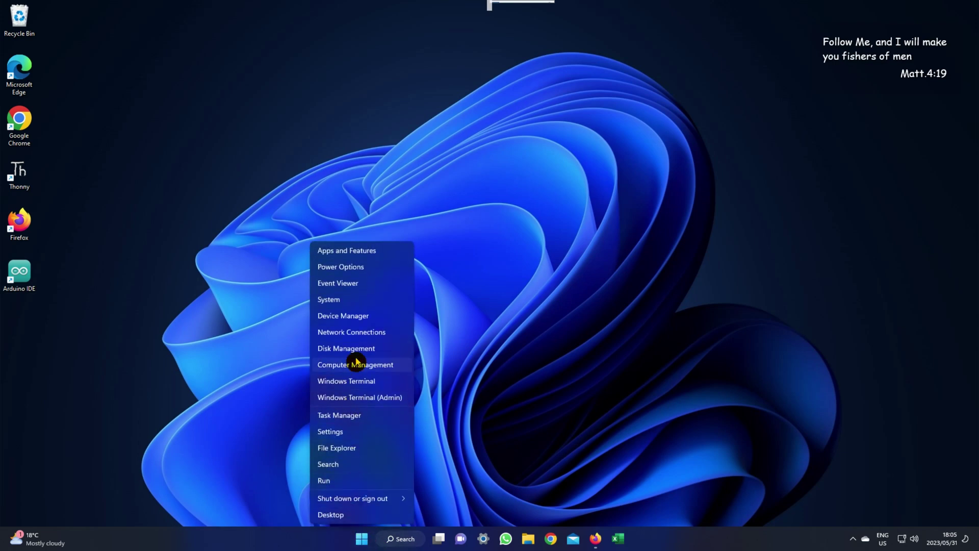
Step: Confirm in Device Manager's Ports list that the USB Serial Port is COM8, then close it
{"action": "left_click", "coordinate": [361, 319]}
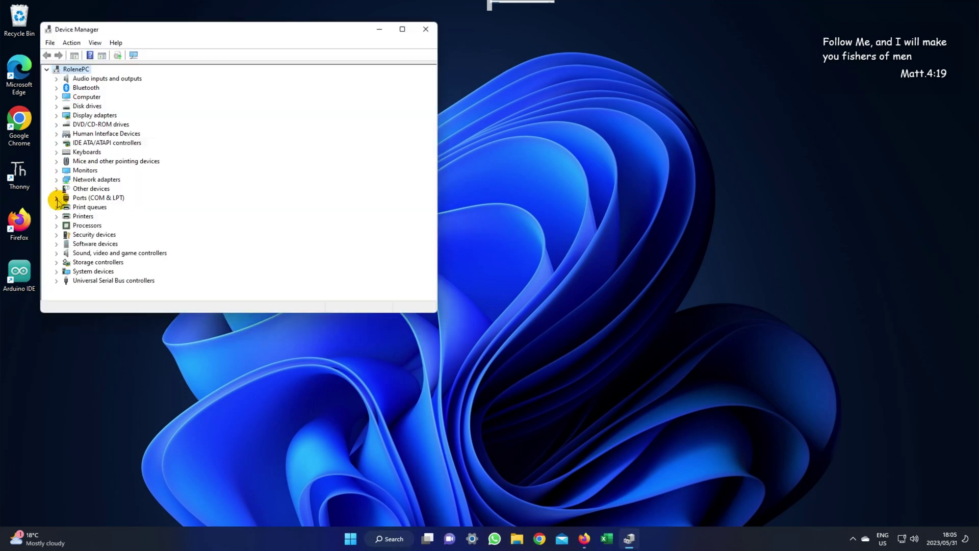
{"action": "left_click", "coordinate": [56, 198]}
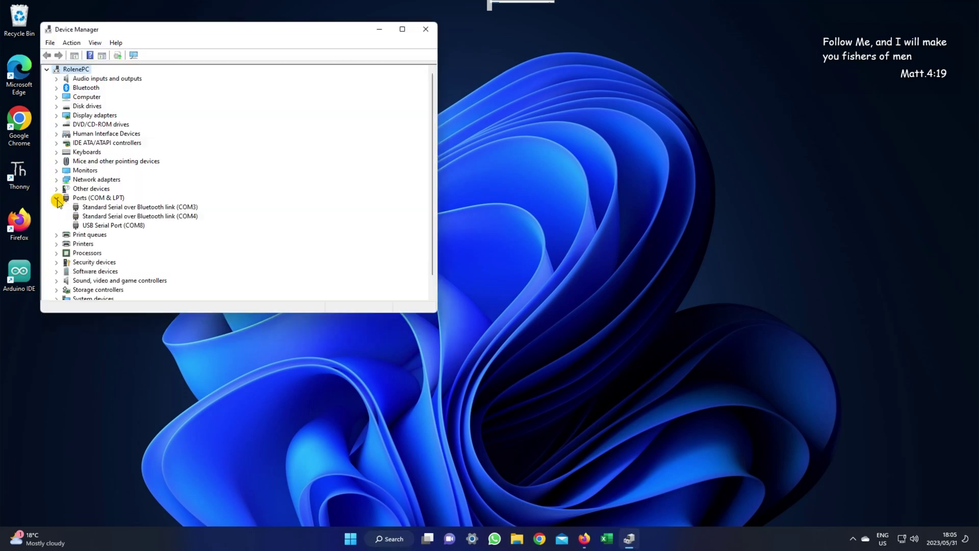
{"action": "left_click", "coordinate": [130, 226]}
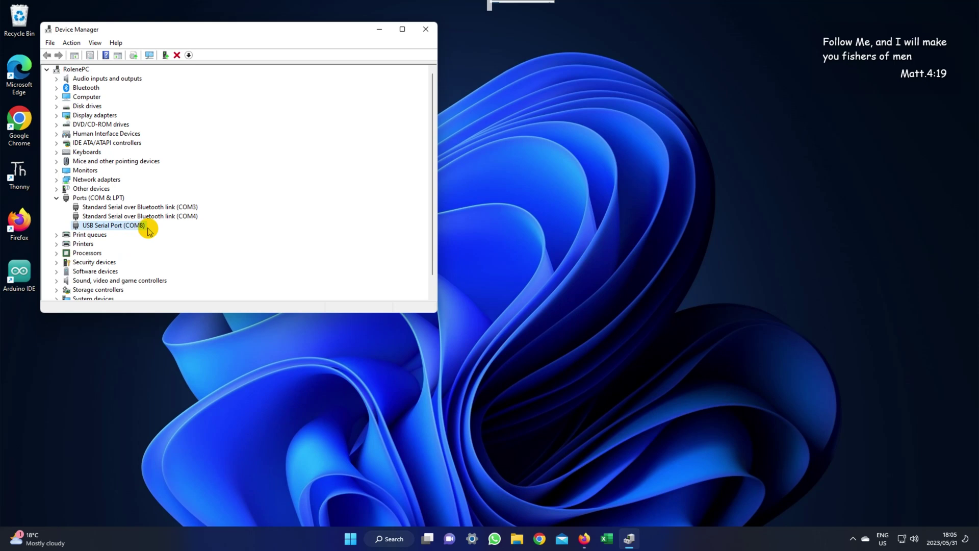
{"action": "left_click", "coordinate": [426, 29]}
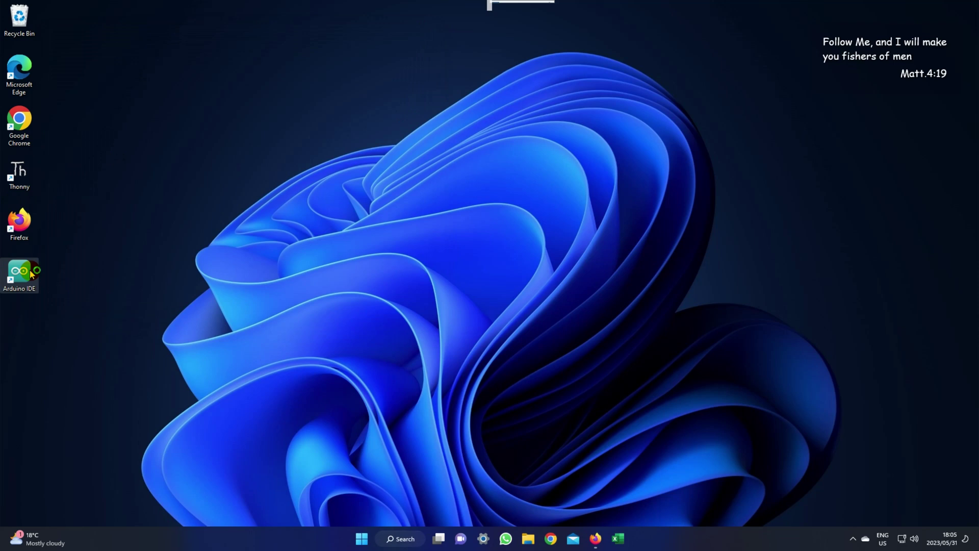
Step: Launch Arduino IDE and confirm in Library Manager that FastLED by Daniel Garcia is installed
{"action": "double_click", "coordinate": [31, 274]}
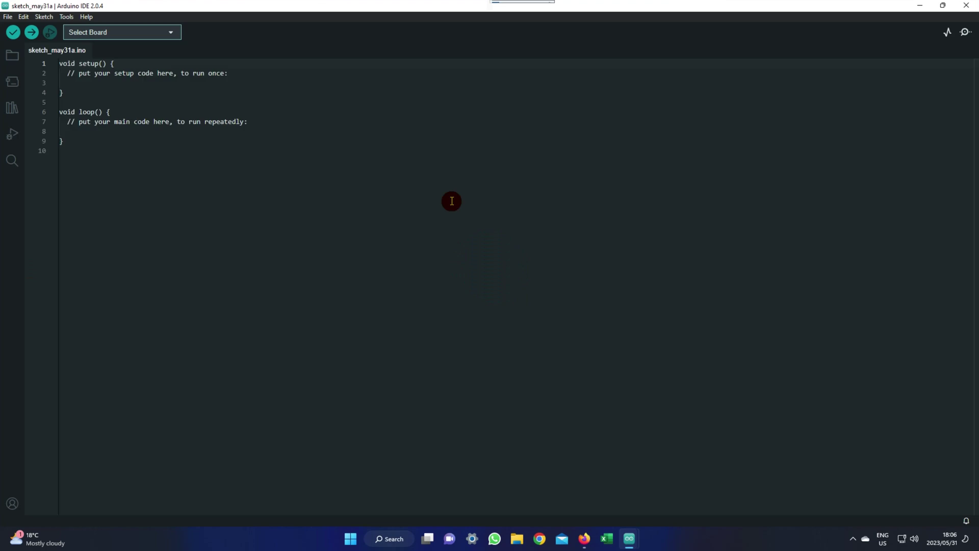
{"action": "left_click", "coordinate": [9, 17]}
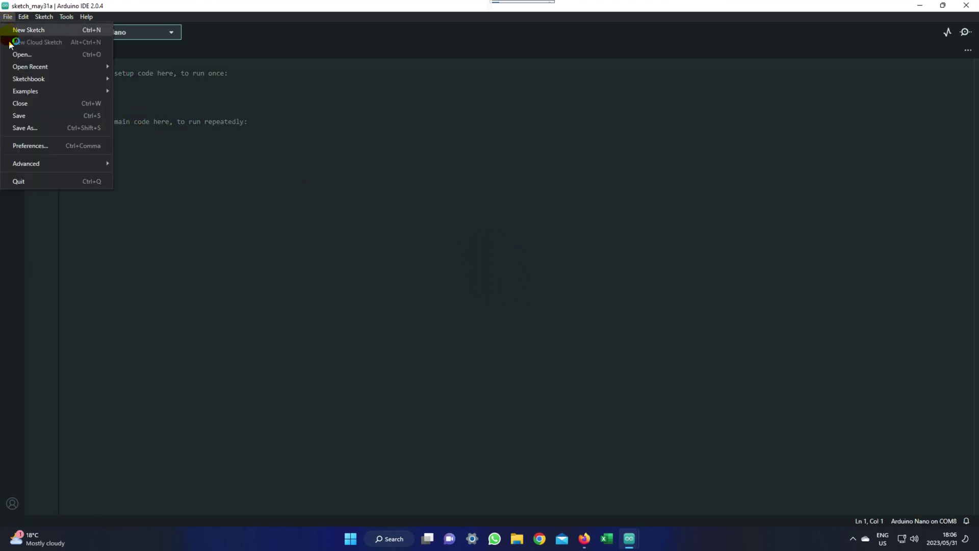
{"action": "left_click", "coordinate": [44, 200]}
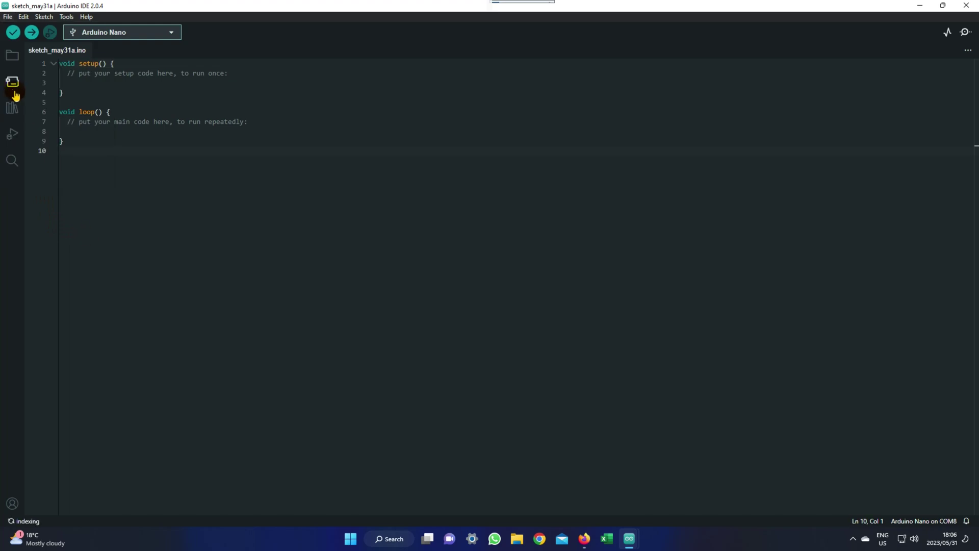
{"action": "left_click", "coordinate": [12, 108]}
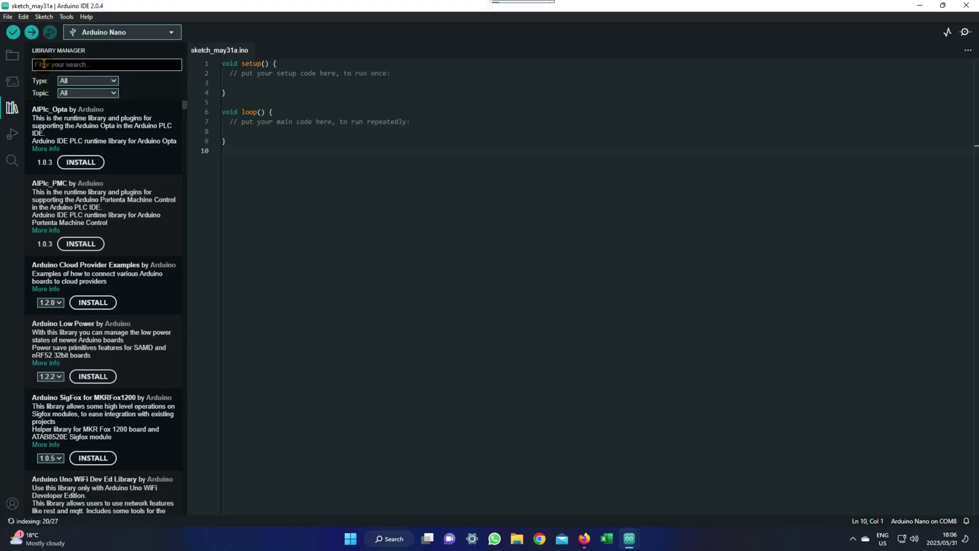
{"action": "type", "text": "FASTLED"}
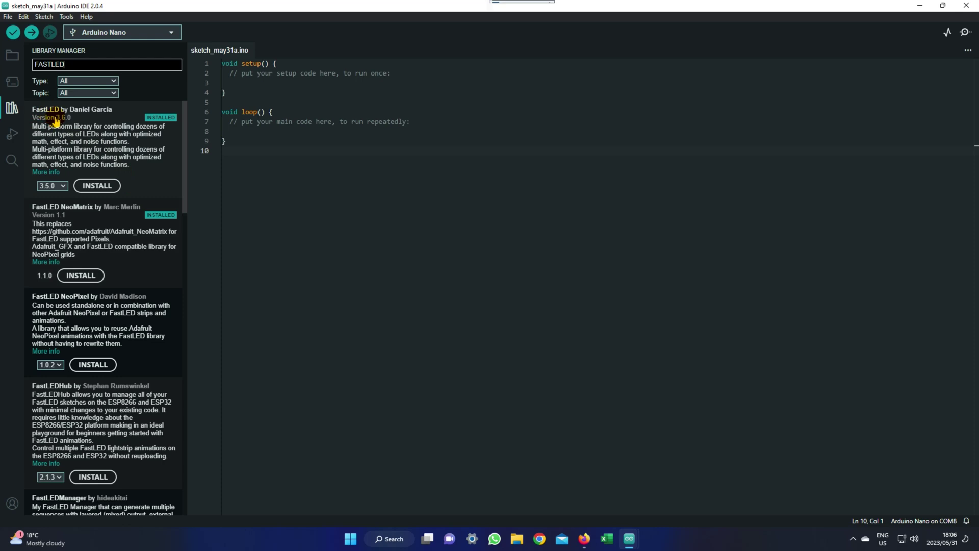
{"action": "left_click", "coordinate": [12, 108]}
Step: Open the FastLED DemoReel100 example from File > Examples and maximize its window
{"action": "left_click", "coordinate": [7, 16]}
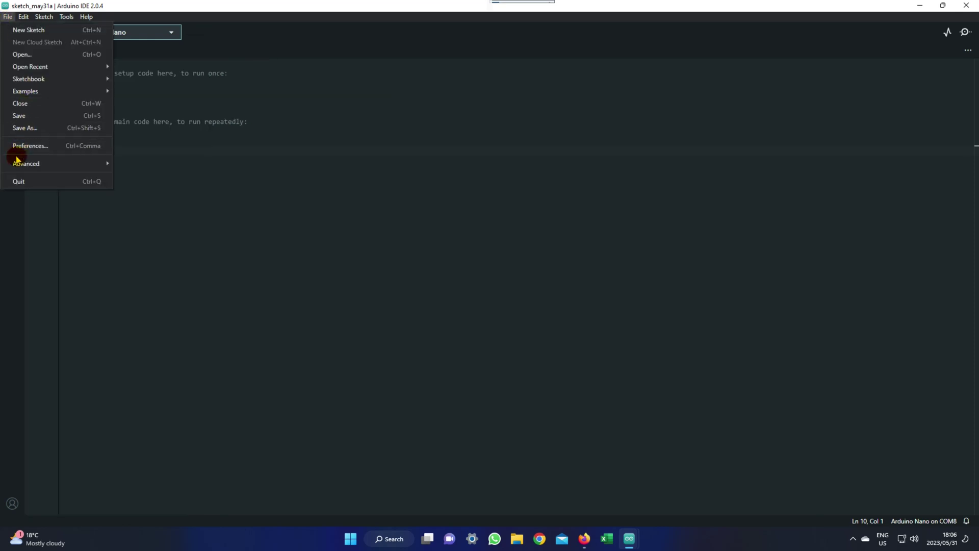
{"action": "mouse_move", "coordinate": [25, 92]}
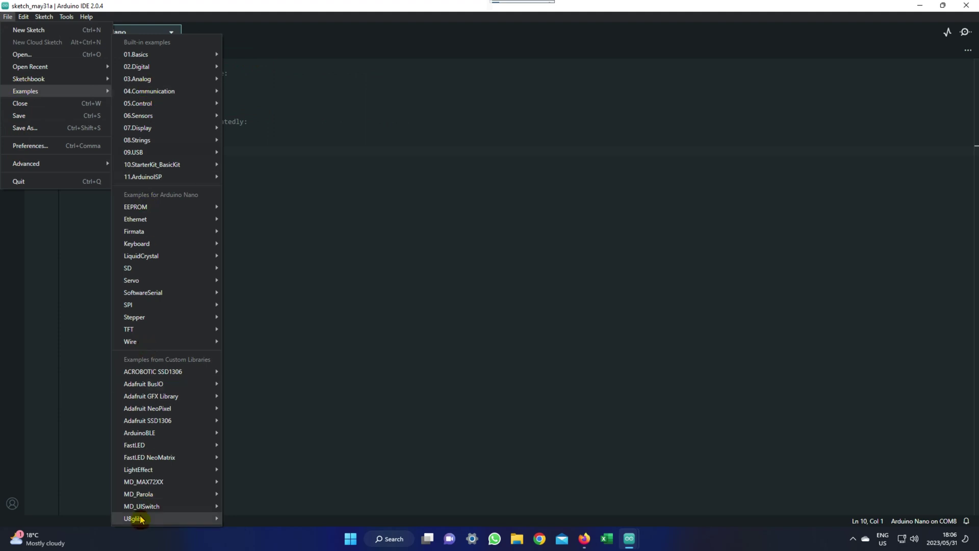
{"action": "mouse_move", "coordinate": [135, 444]}
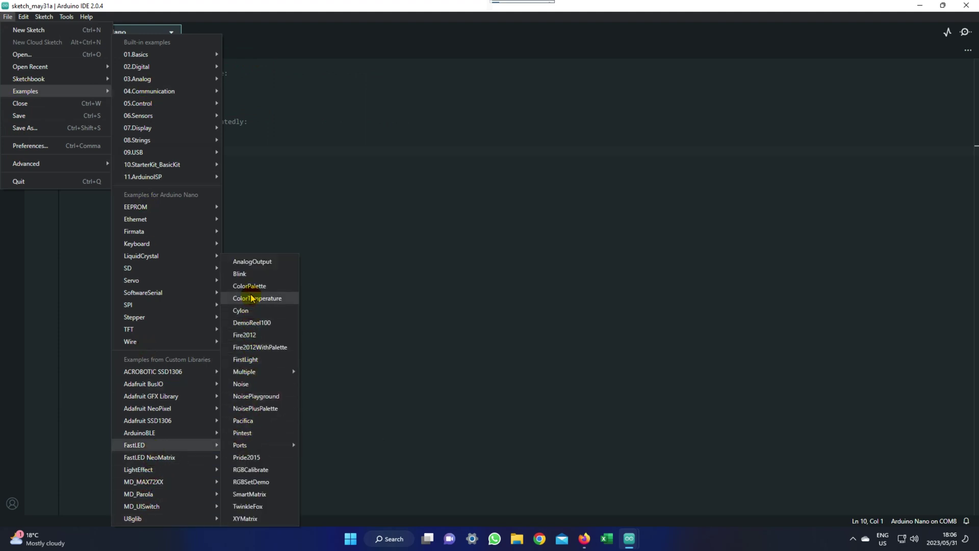
{"action": "left_click", "coordinate": [255, 323]}
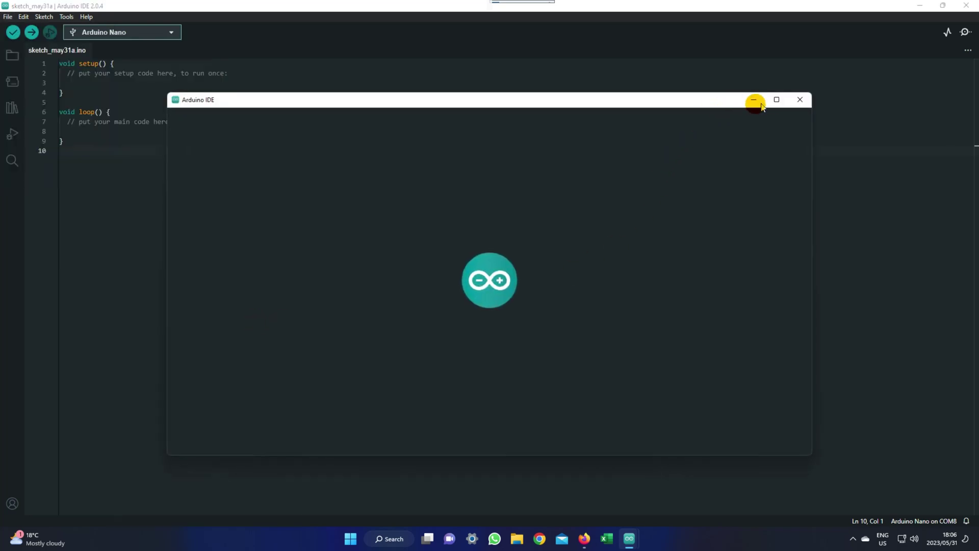
{"action": "left_click", "coordinate": [778, 101]}
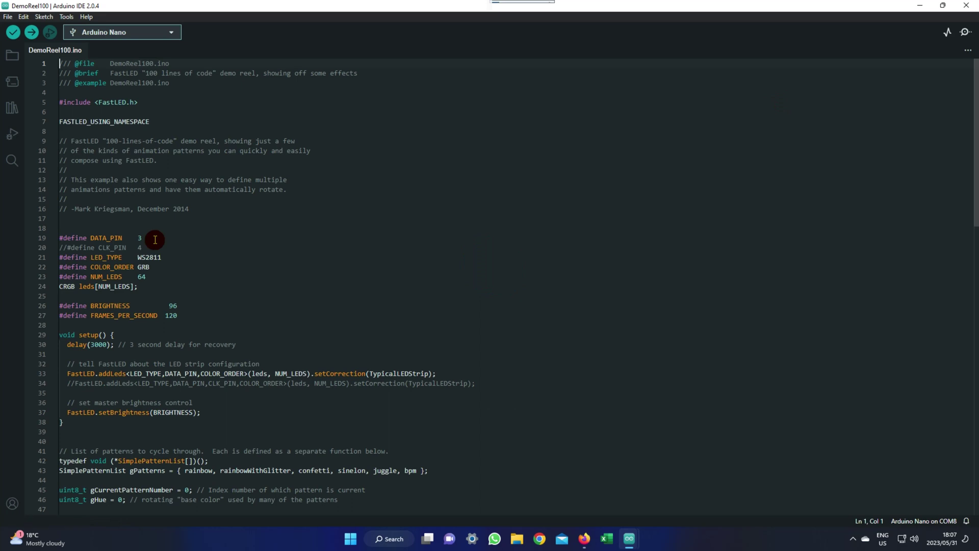
Step: Highlight the DATA_PIN (line 19) and NUM_LEDS (line 23) definitions, then clear the selection
{"action": "left_click_drag", "start_coordinate": [143, 239], "coordinate": [101, 239]}
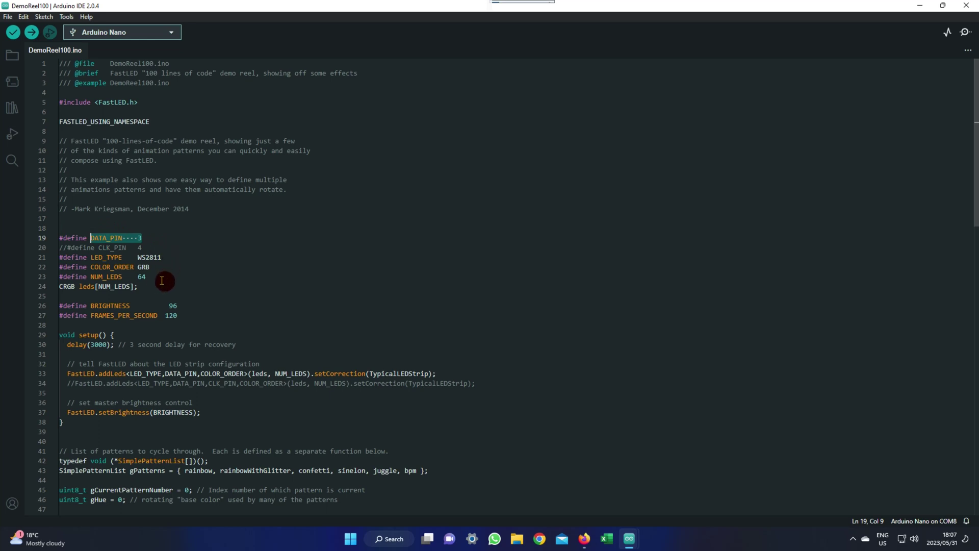
{"action": "left_click_drag", "start_coordinate": [147, 276], "coordinate": [90, 277]}
{"action": "mouse_move", "coordinate": [106, 276]}
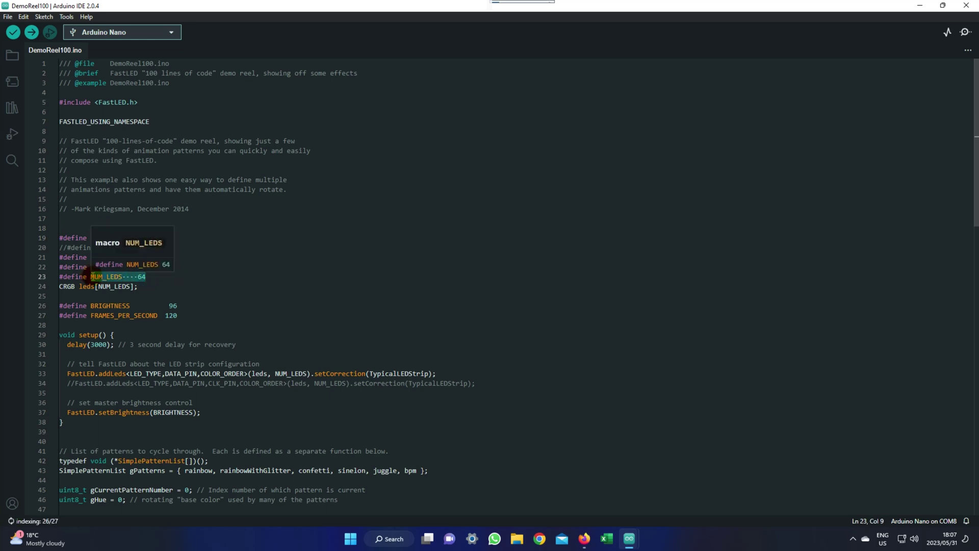
{"action": "left_click", "coordinate": [243, 259]}
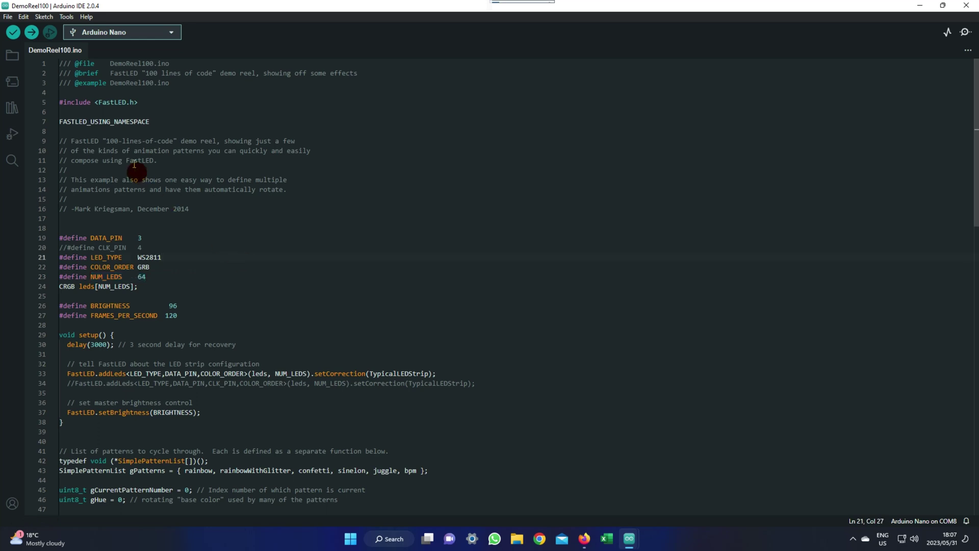
Step: Keep Arduino Nano as the board and COM8 as the port, then upload DemoReel100
{"action": "left_click", "coordinate": [67, 16]}
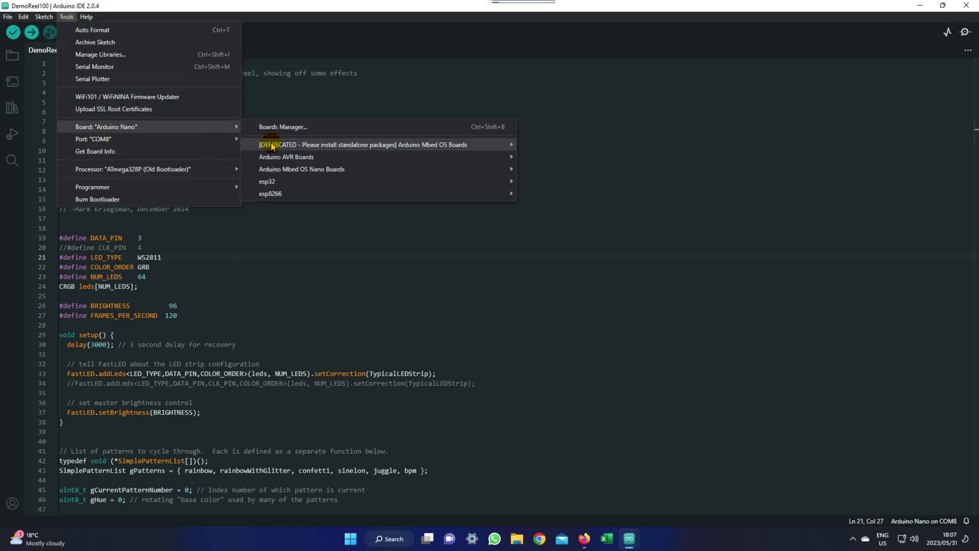
{"action": "mouse_move", "coordinate": [286, 157]}
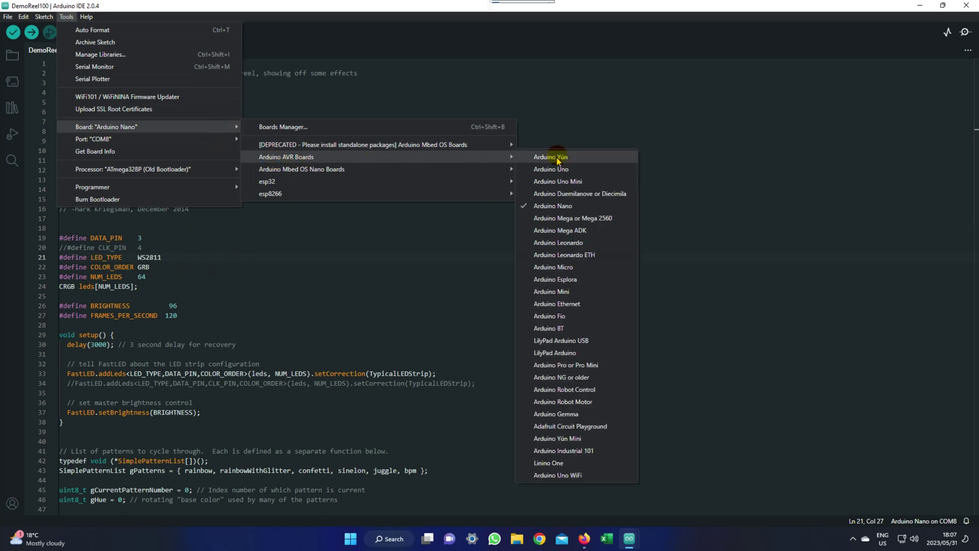
{"action": "left_click", "coordinate": [568, 206]}
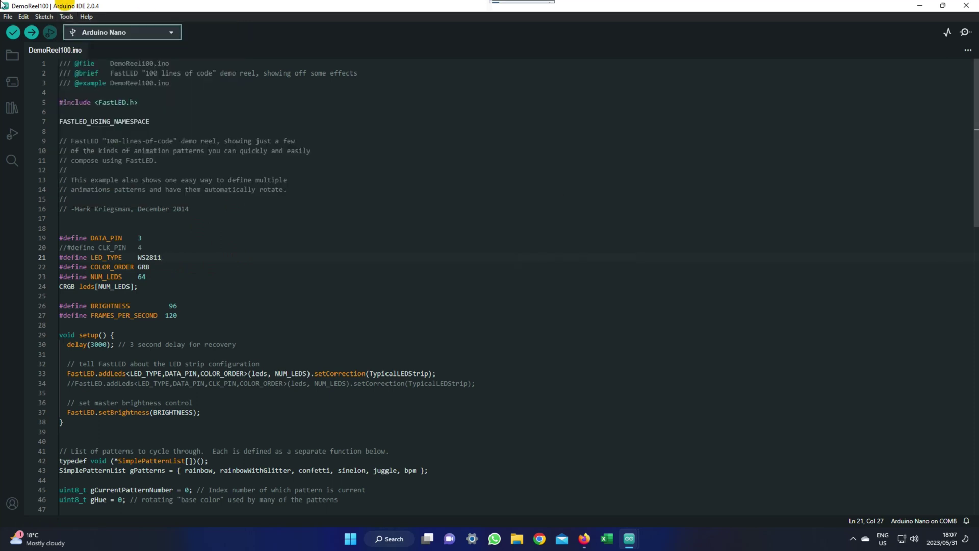
{"action": "left_click", "coordinate": [67, 19]}
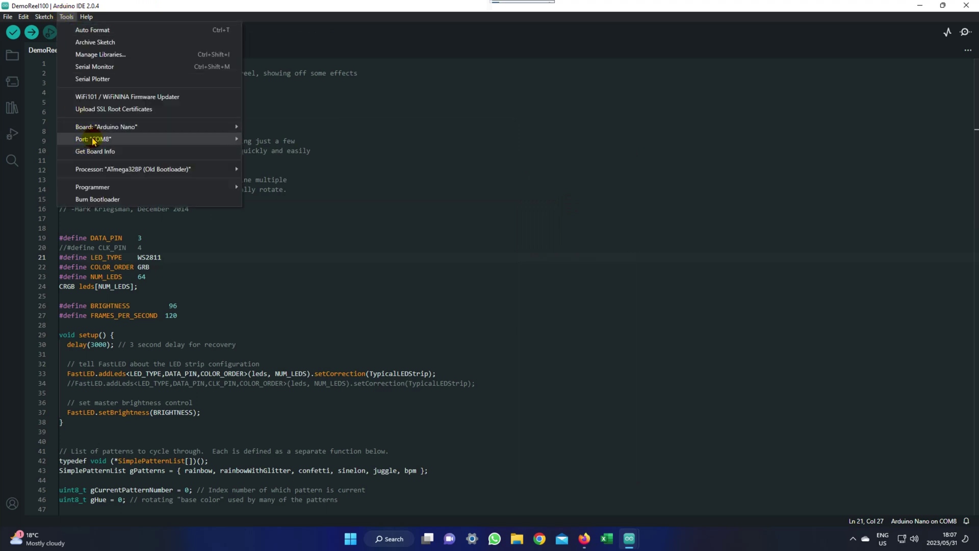
{"action": "mouse_move", "coordinate": [93, 138]}
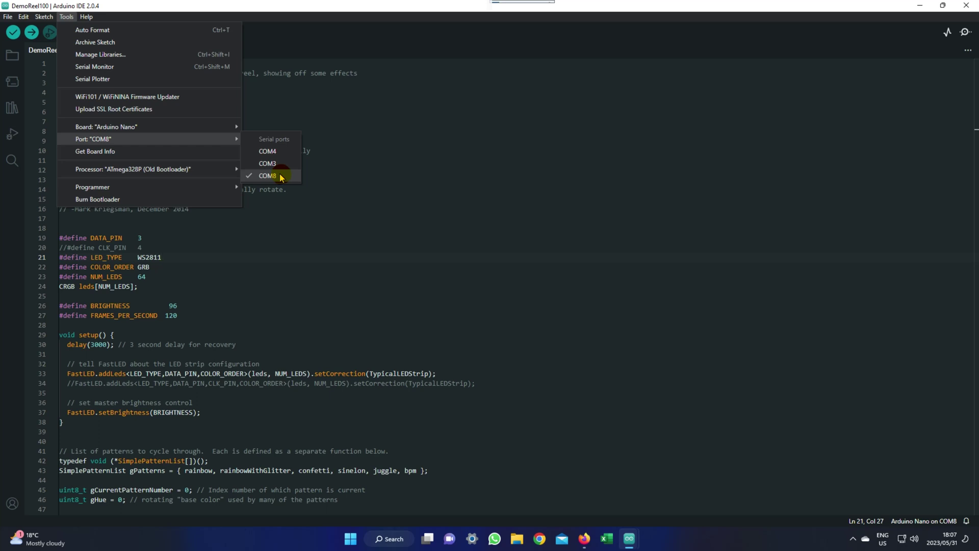
{"action": "left_click", "coordinate": [309, 111]}
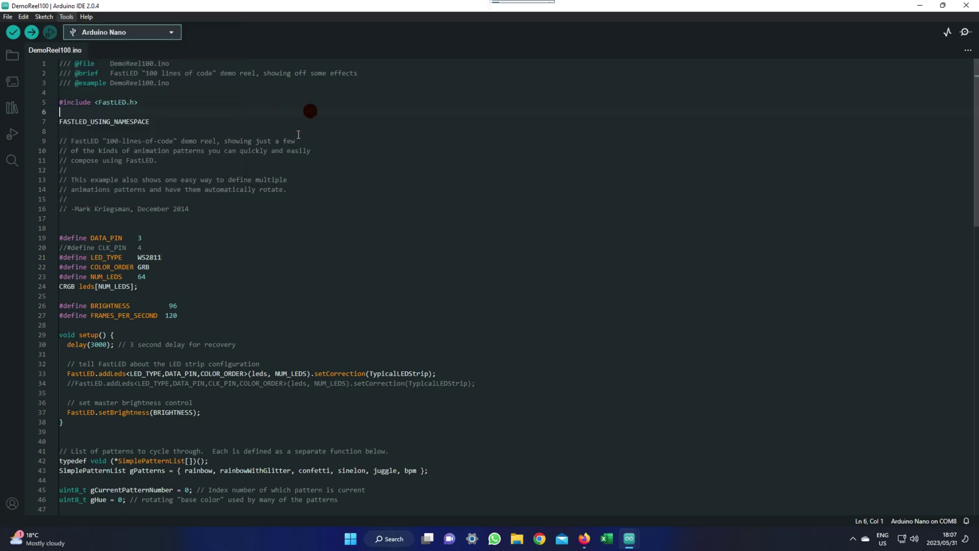
{"action": "left_click", "coordinate": [32, 32]}
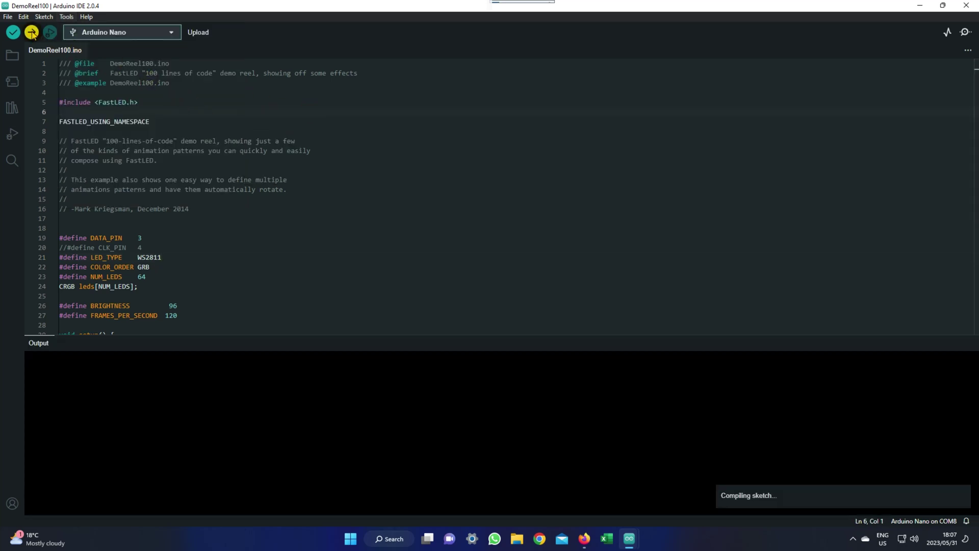